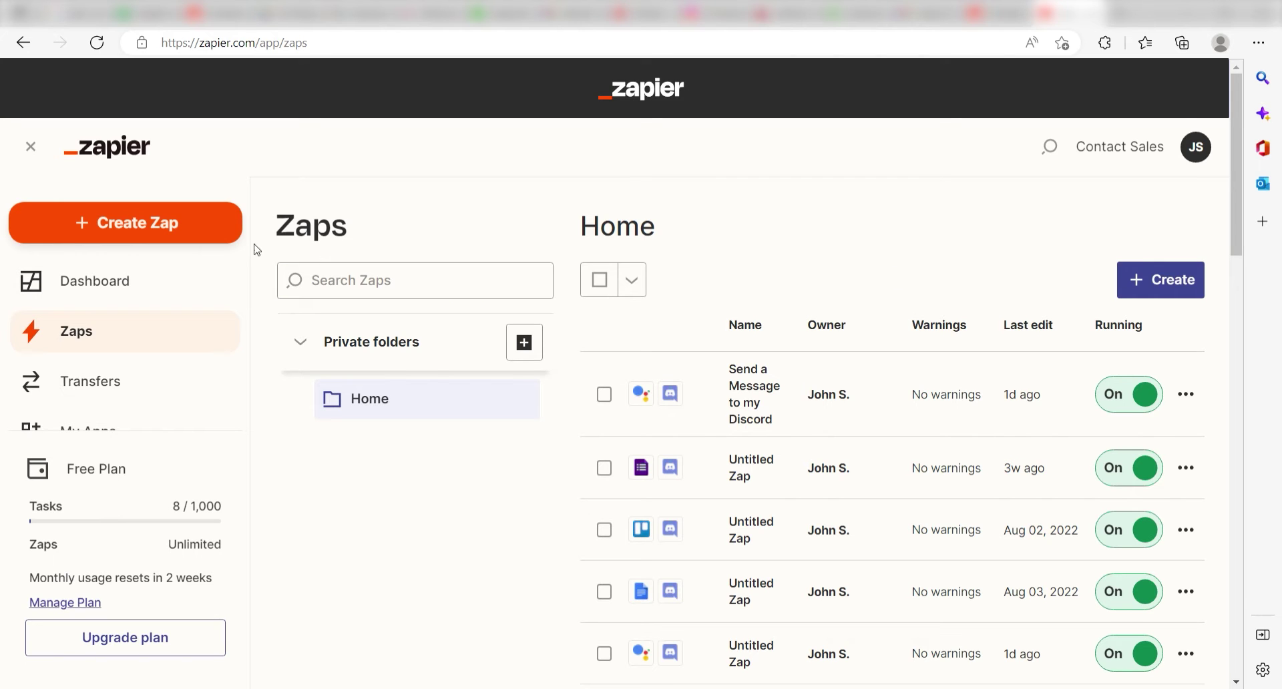
# Start a new Zap triggered by Discord's New Message Posted to Channel event
pyautogui.click(212, 238)
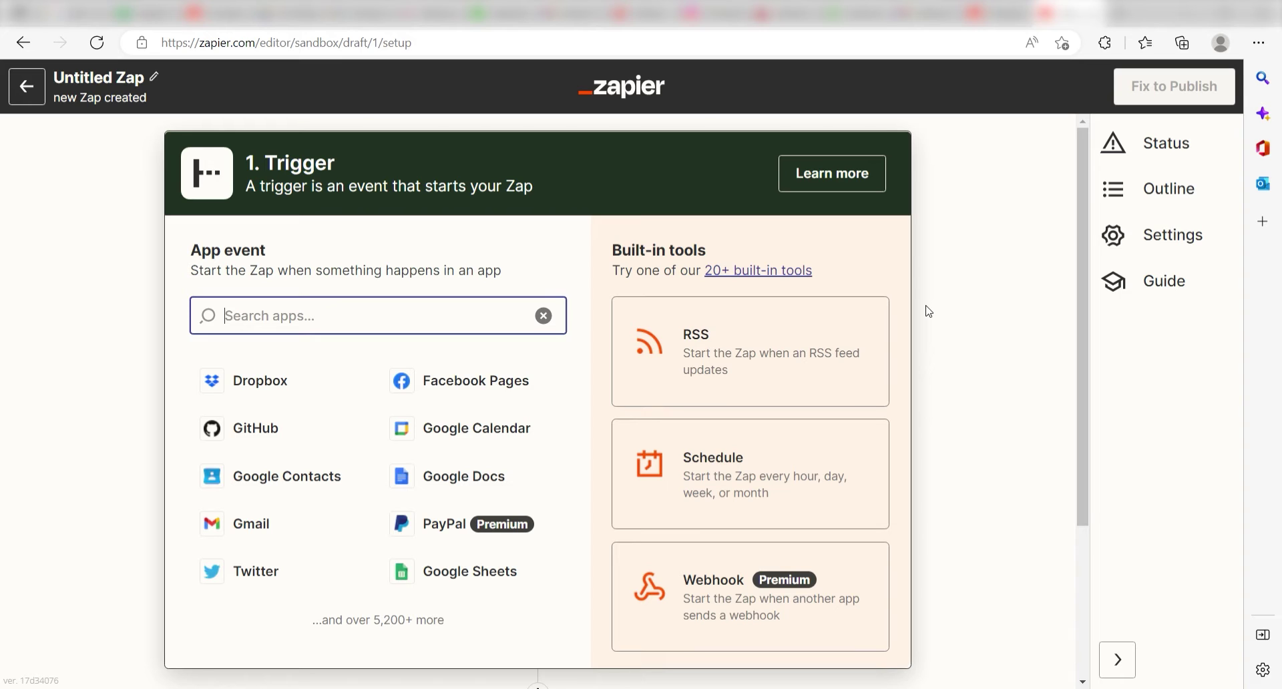
pyautogui.write('discord')
pyautogui.click(346, 380)
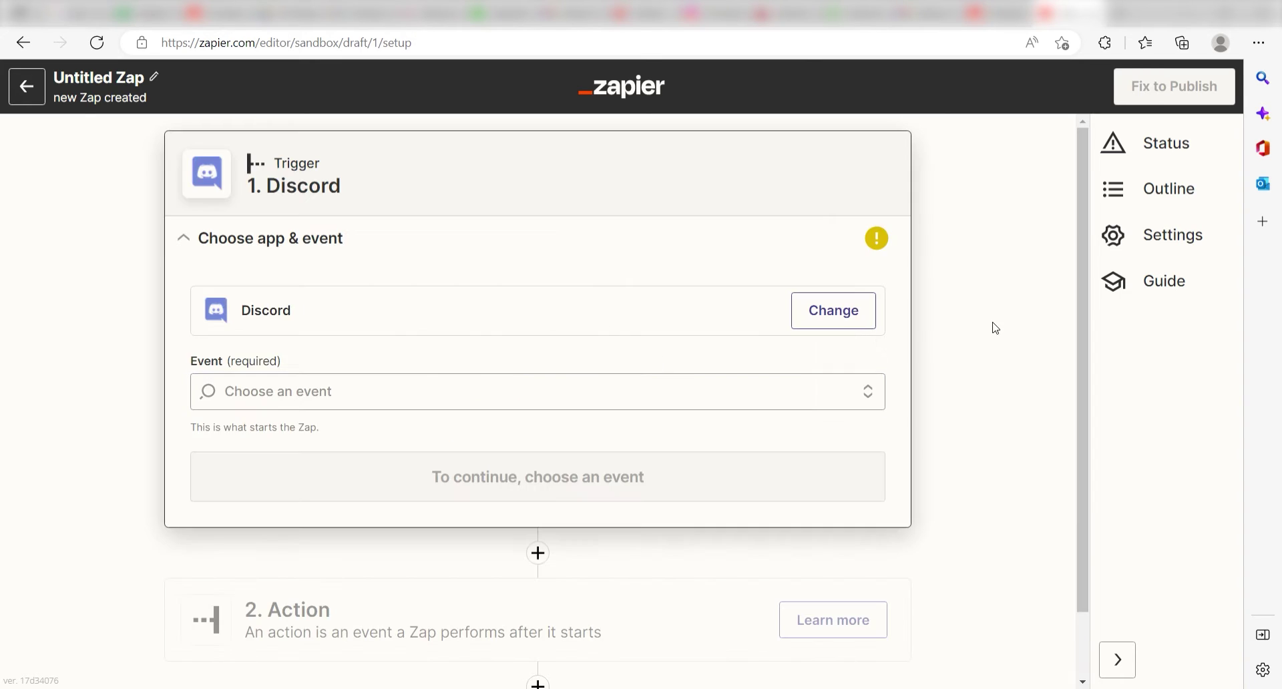
pyautogui.click(860, 399)
pyautogui.click(806, 446)
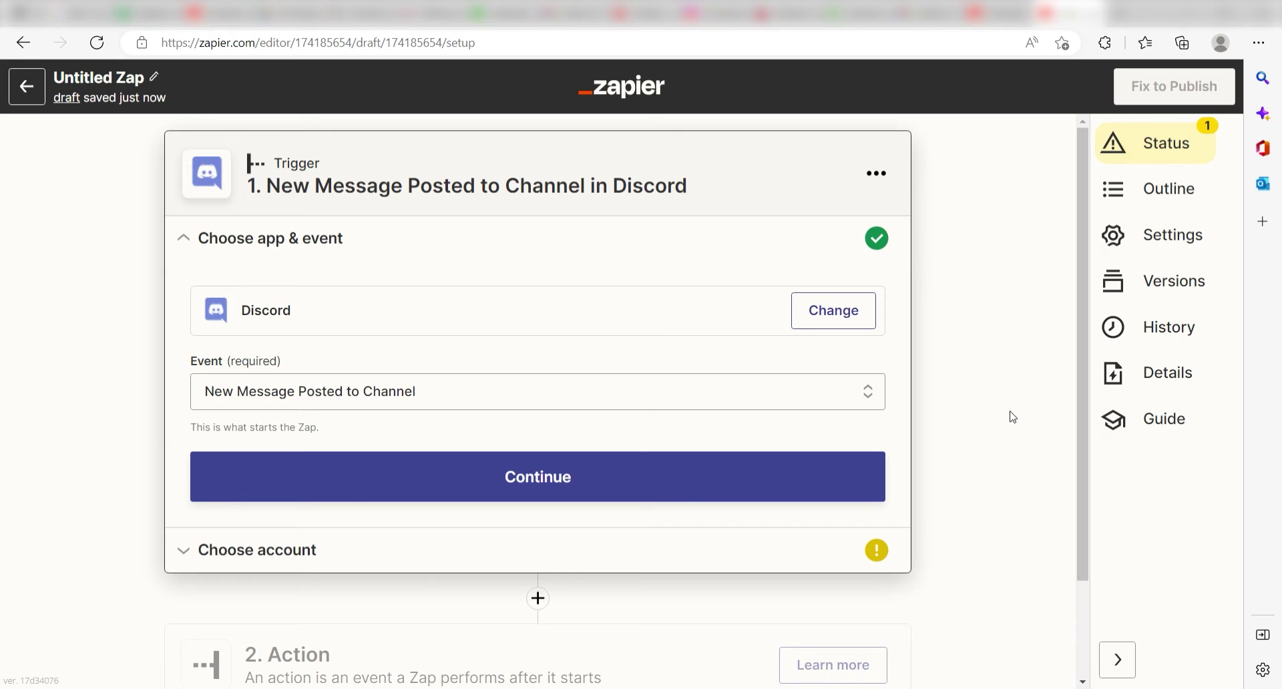
# Connect a Discord account by authorizing the Zapier bot and its permissions on the server
pyautogui.click(832, 487)
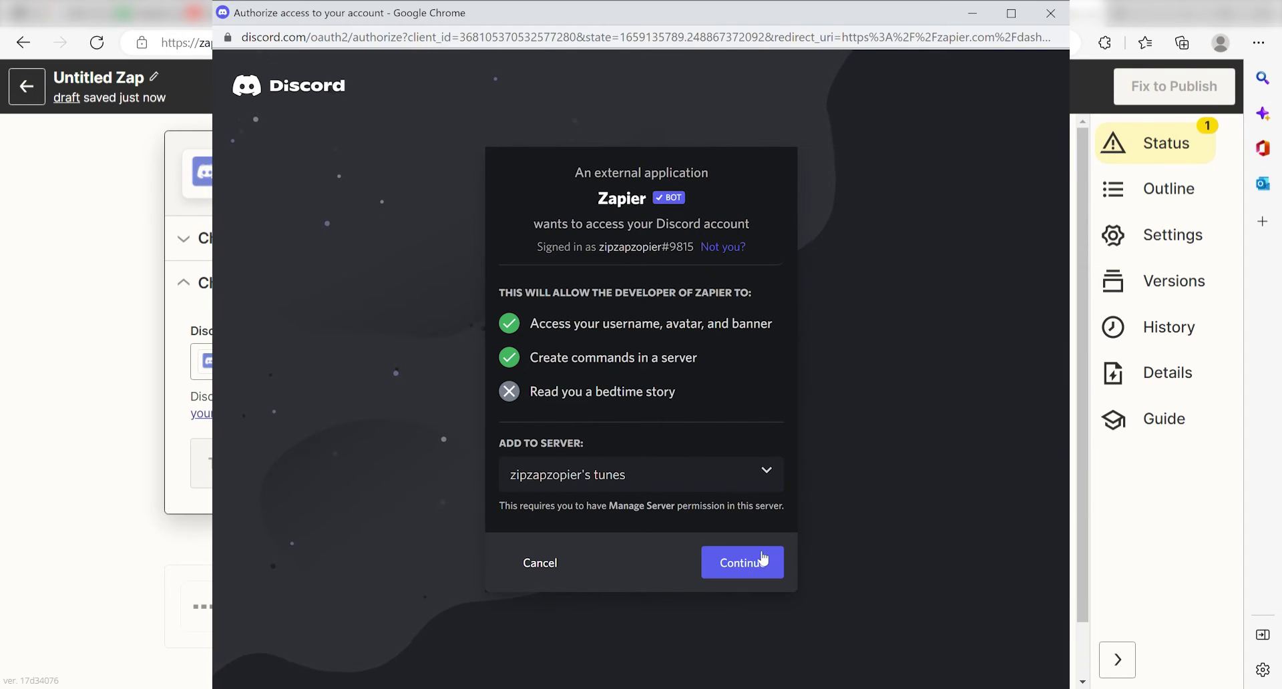
pyautogui.click(763, 559)
pyautogui.scroll(-1, 871, 374)
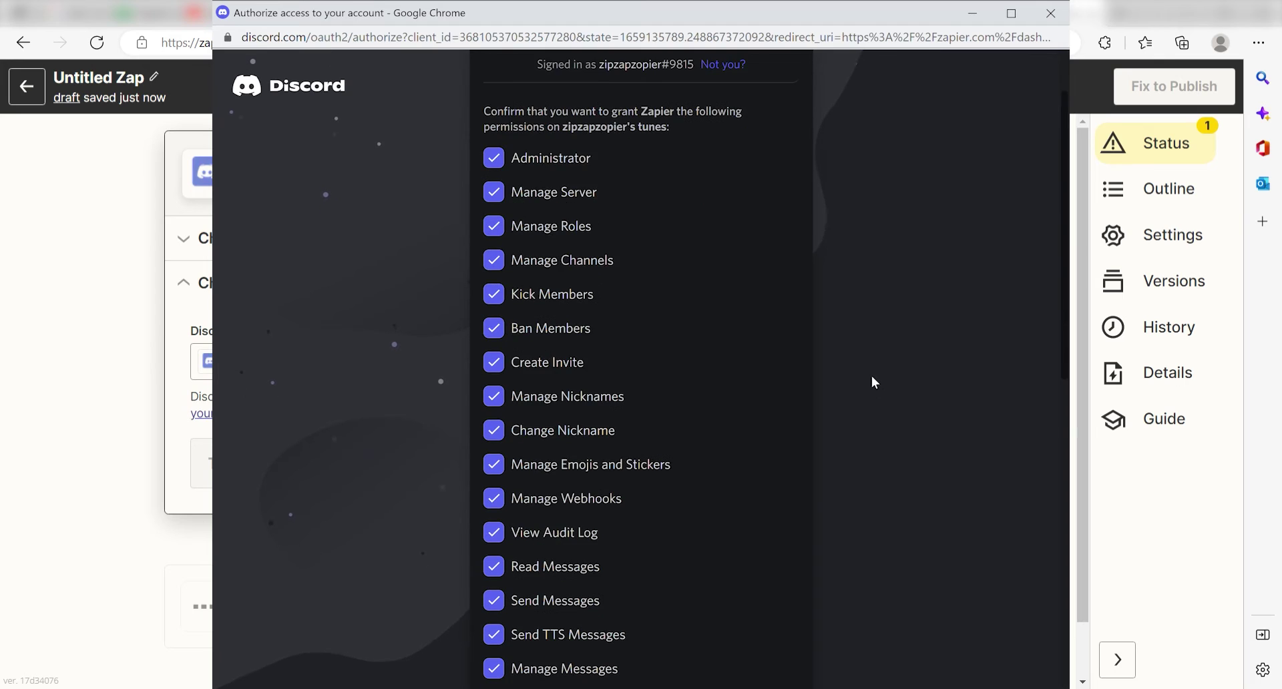
pyautogui.scroll(-6, 871, 375)
pyautogui.scroll(-3, 871, 375)
pyautogui.click(768, 661)
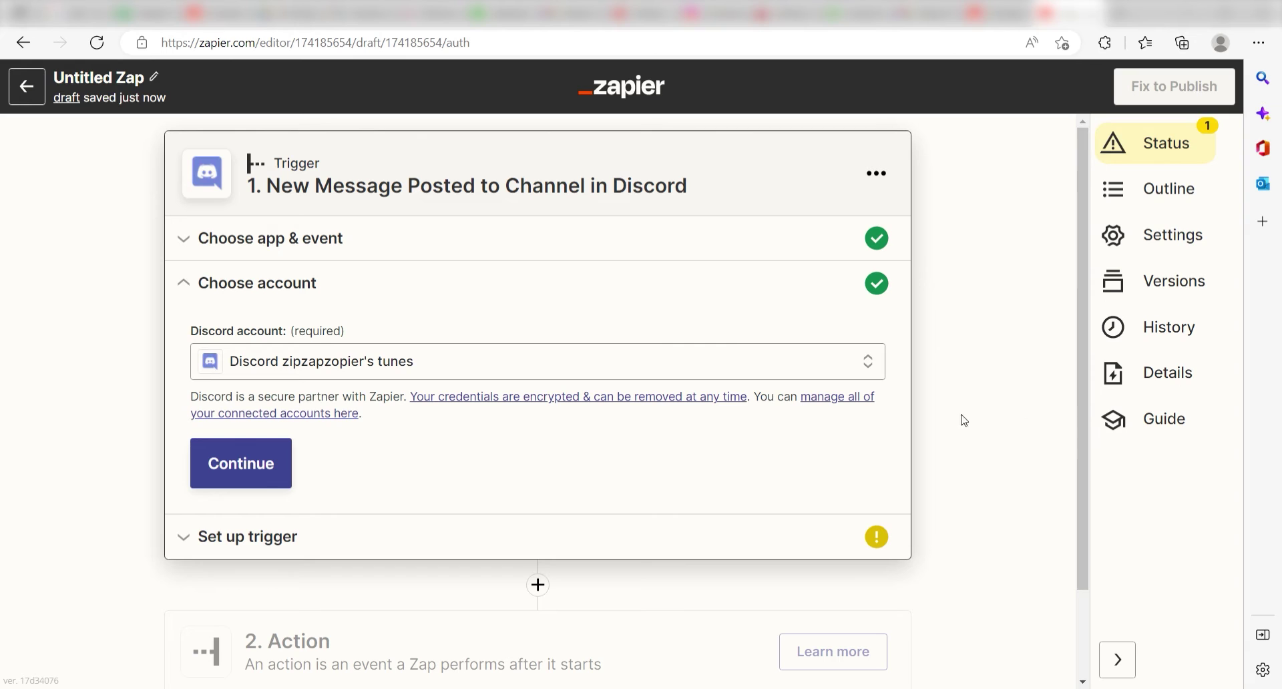
# Set the Discord trigger to watch the general channel
pyautogui.click(261, 486)
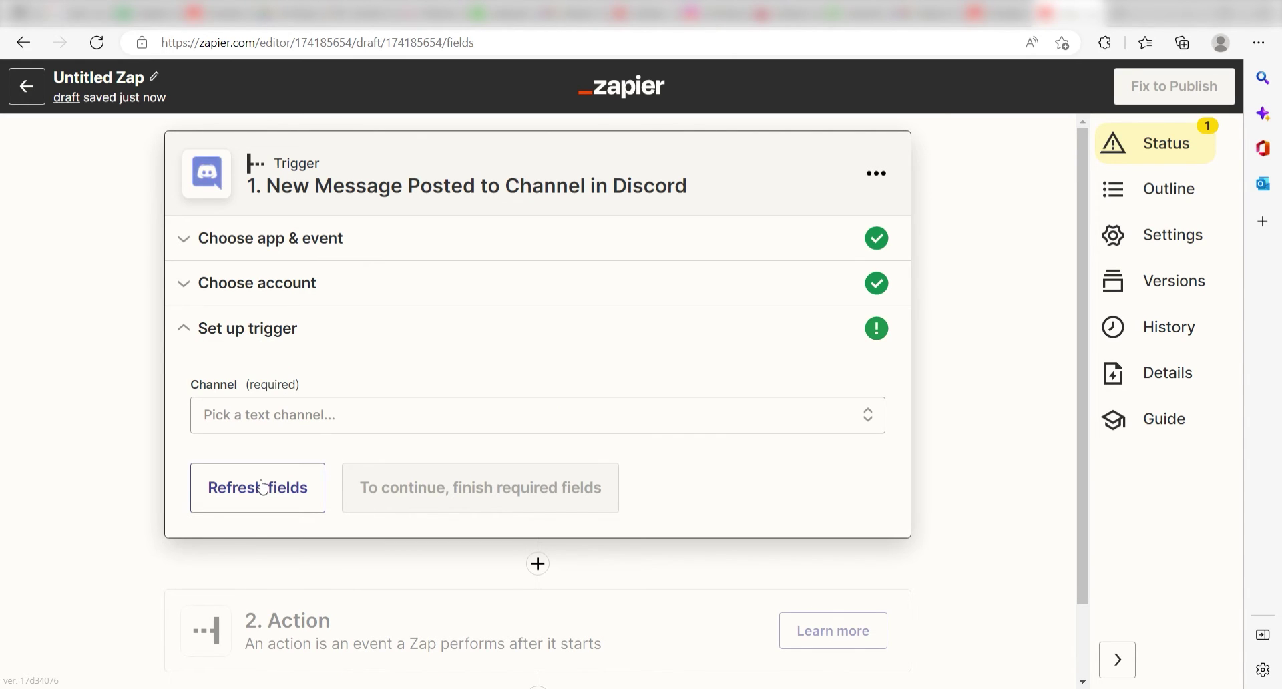
pyautogui.click(263, 487)
pyautogui.click(862, 413)
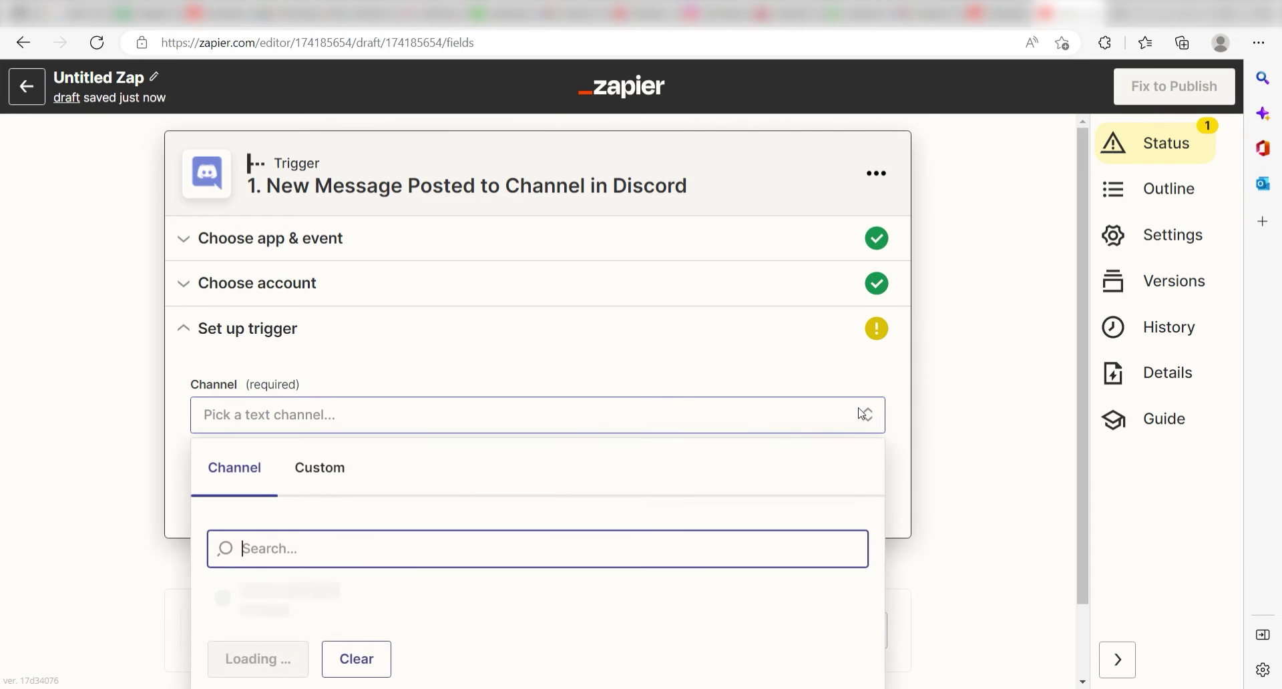
pyautogui.click(592, 522)
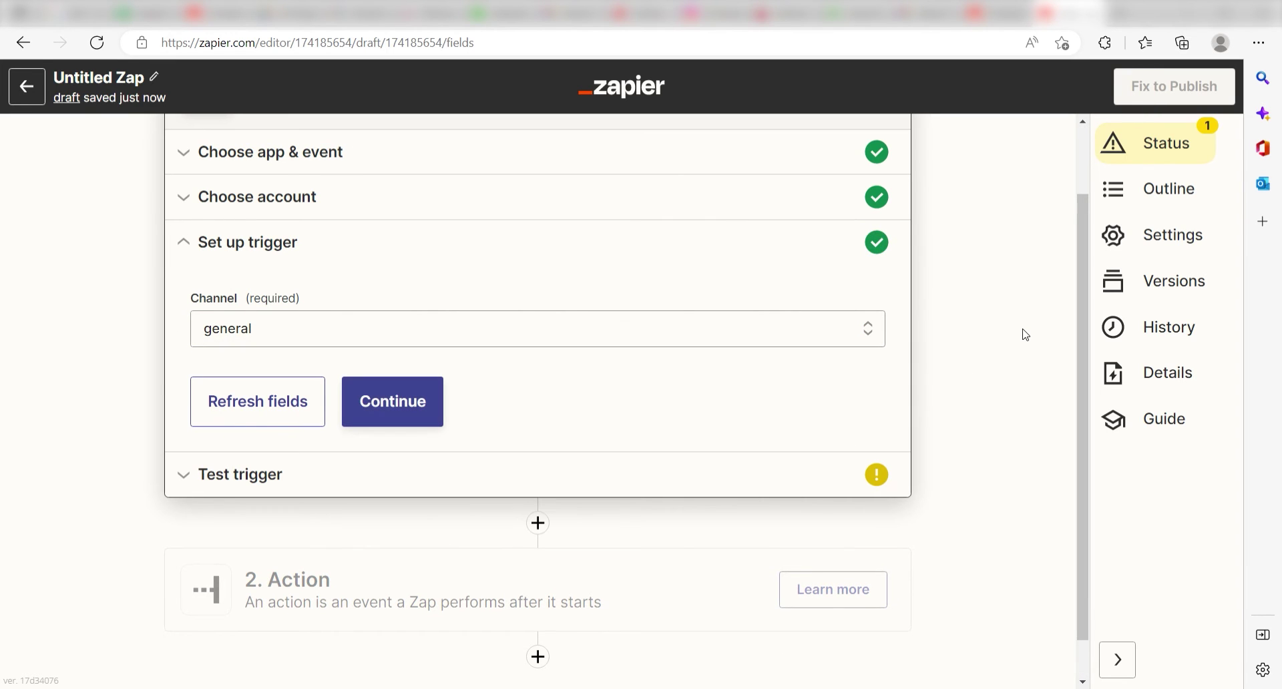
# Test the trigger and confirm a sample channel message is found
pyautogui.click(417, 419)
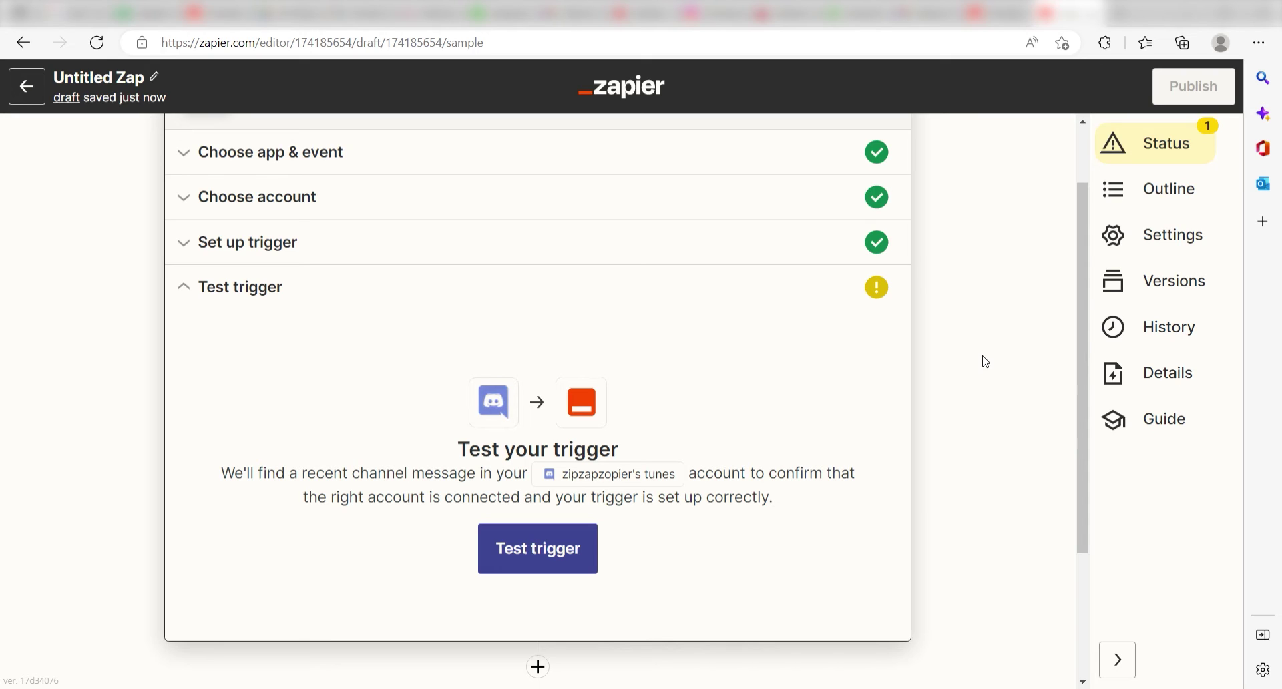
pyautogui.click(538, 547)
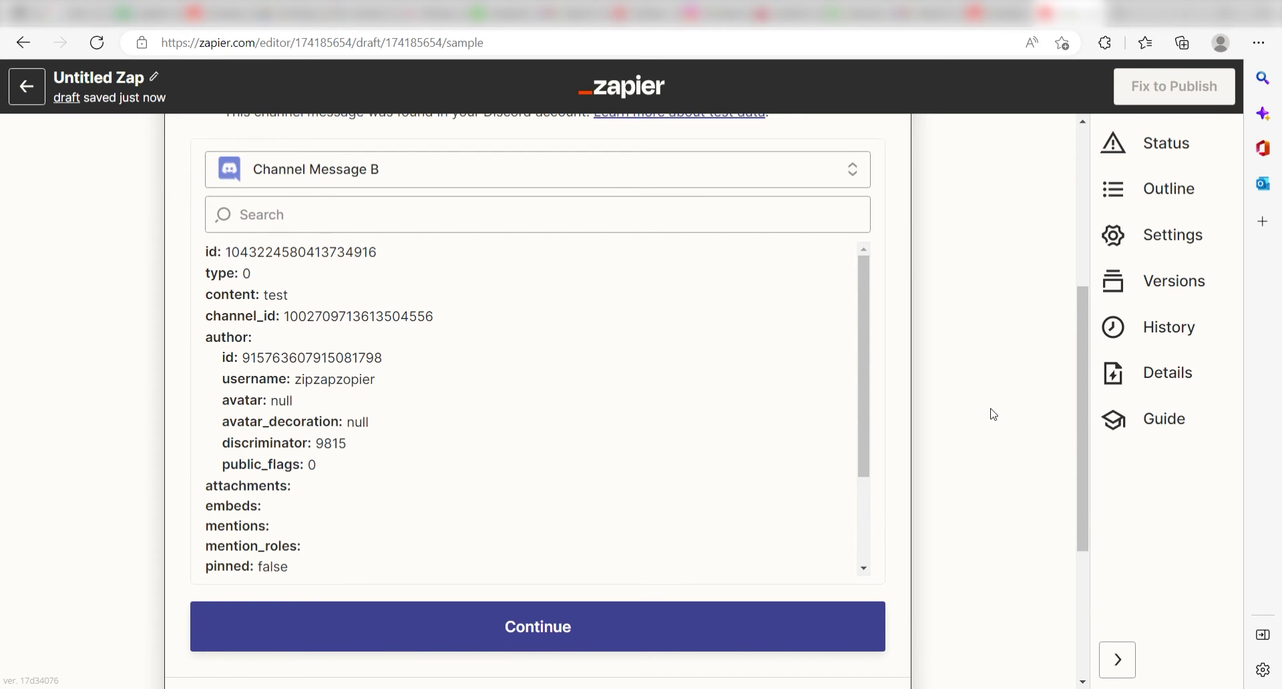
pyautogui.click(712, 617)
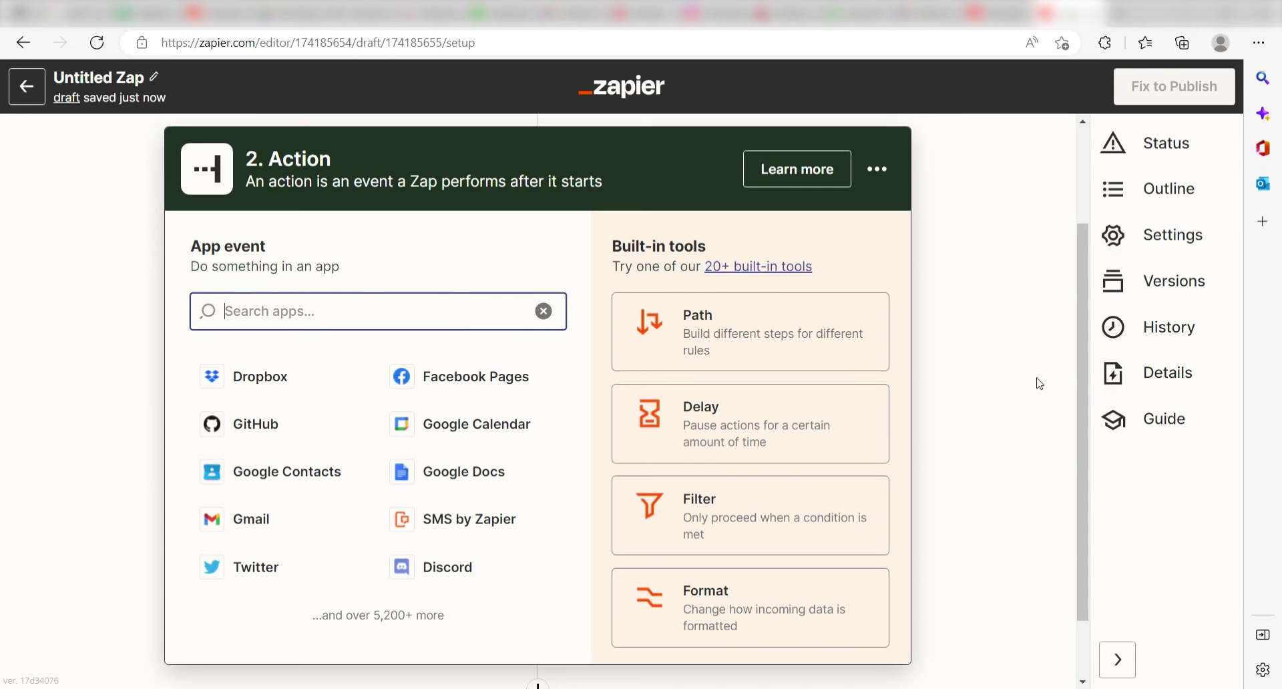
# Make the action Translate by Zapier's Detect Language event
pyautogui.write('translate')
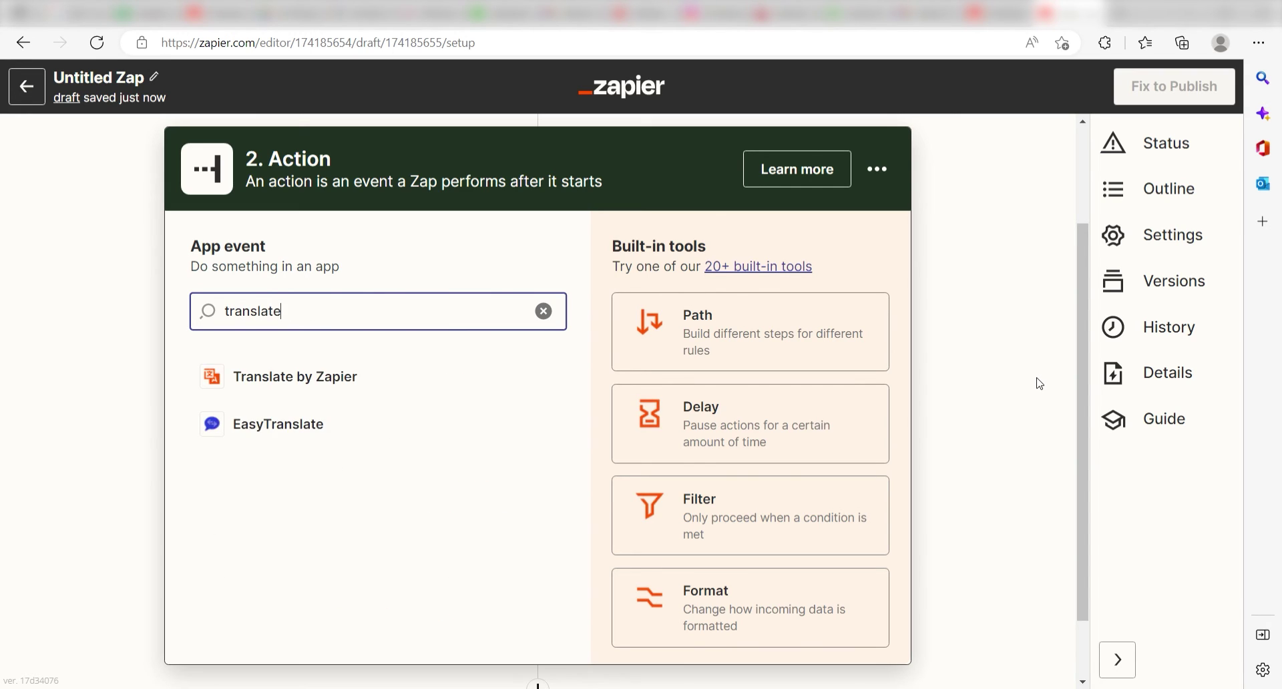
pyautogui.click(398, 376)
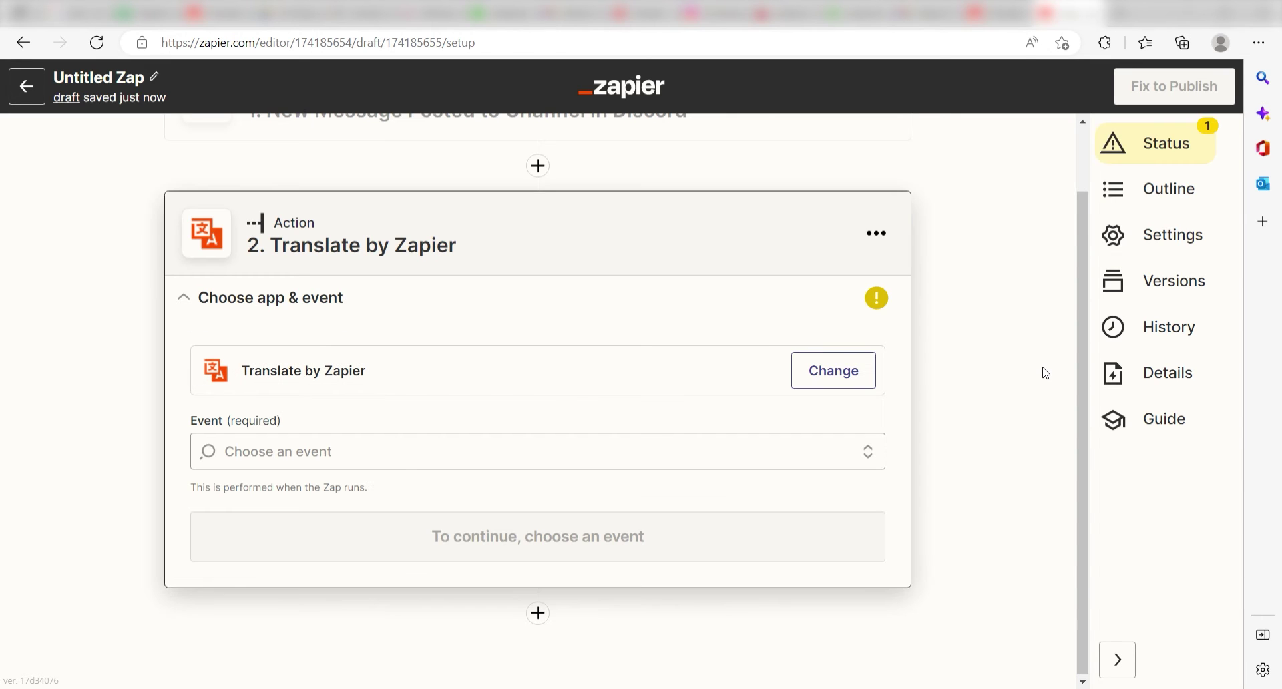
pyautogui.click(768, 451)
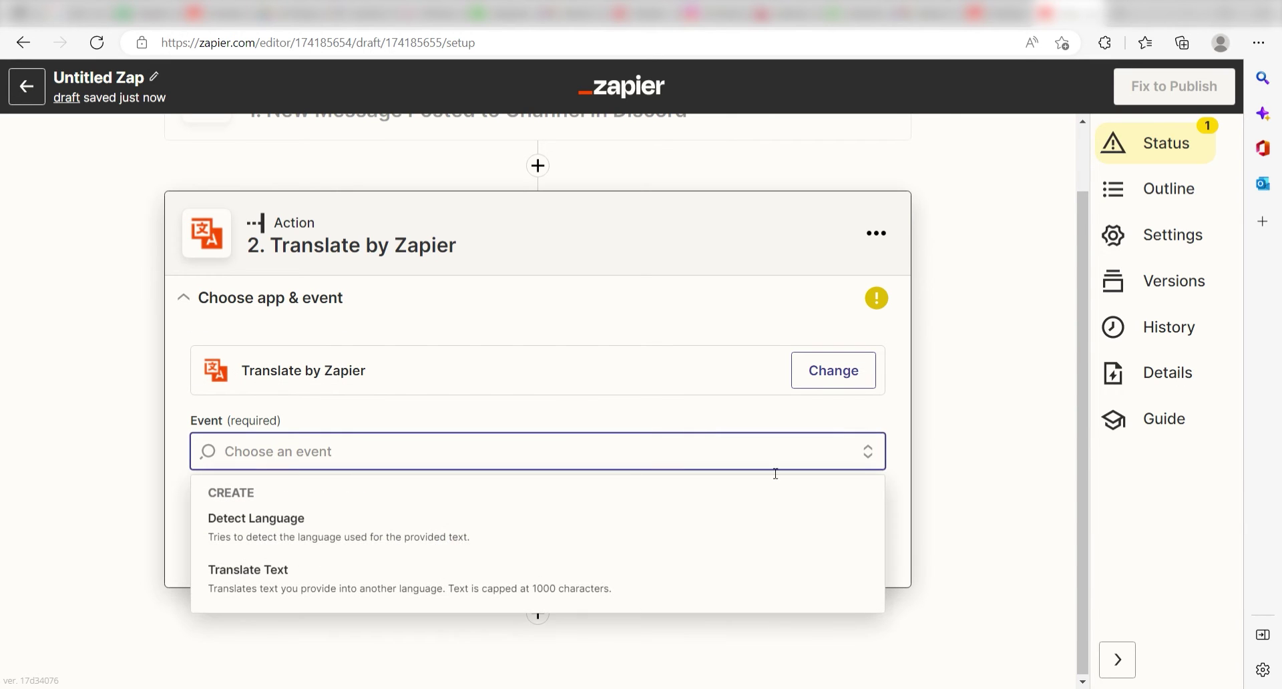
pyautogui.click(640, 528)
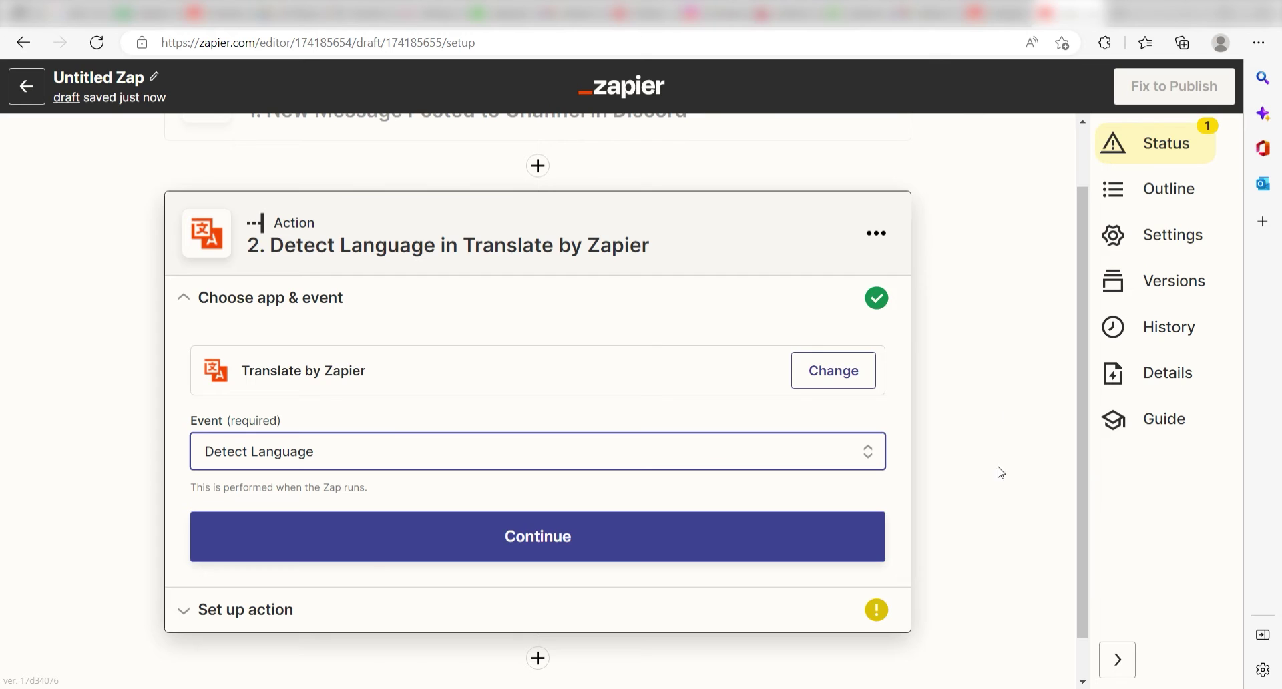
pyautogui.click(761, 543)
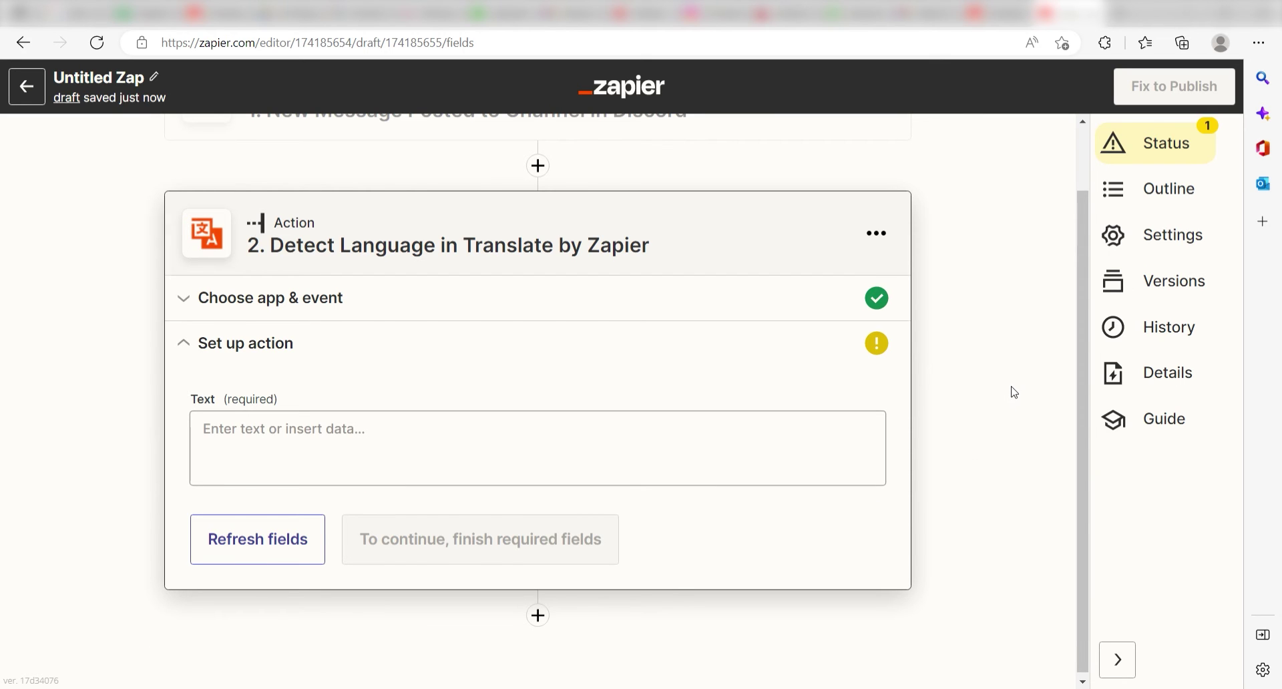
# Map the Discord message Content into Text and test, detecting 'en' with confidence 1
pyautogui.click(572, 446)
pyautogui.click(331, 609)
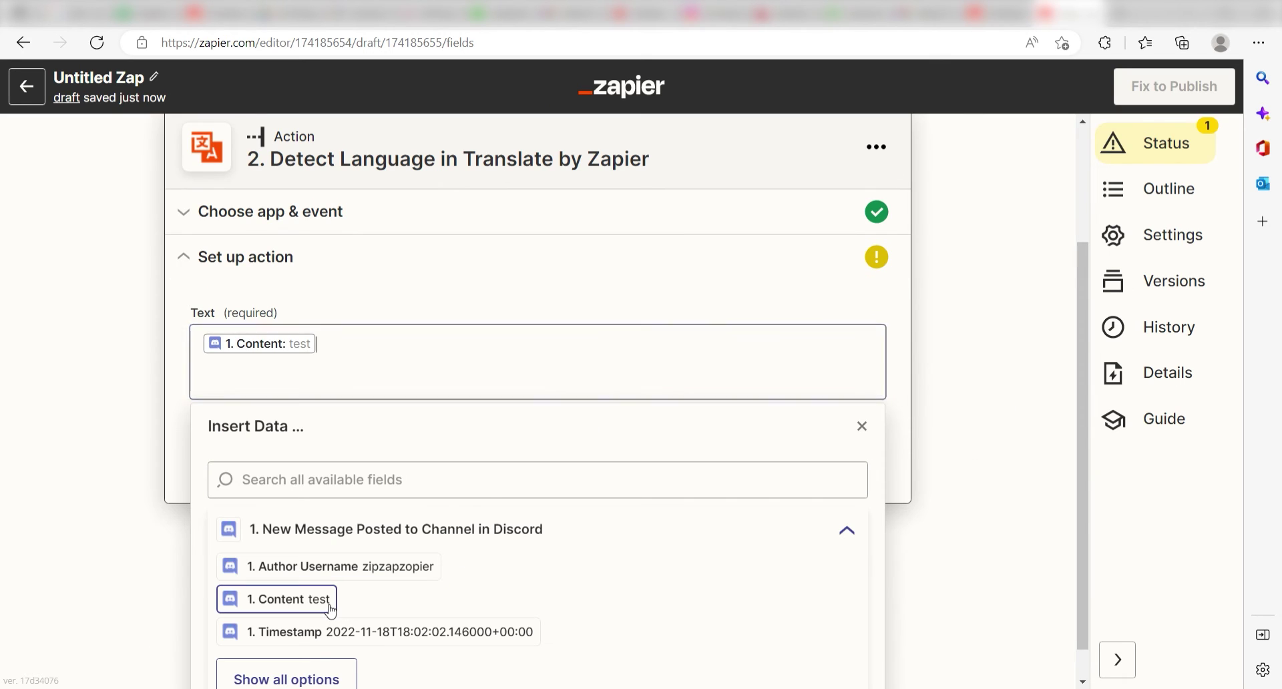
pyautogui.click(924, 361)
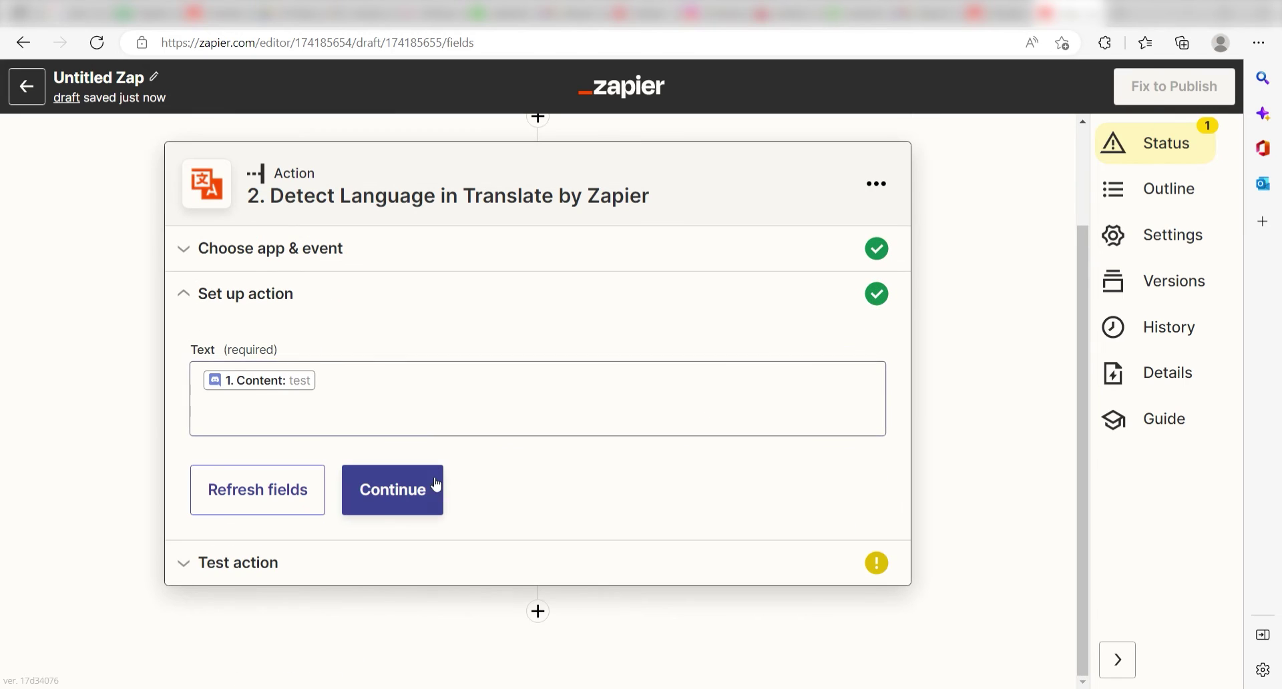
pyautogui.click(409, 491)
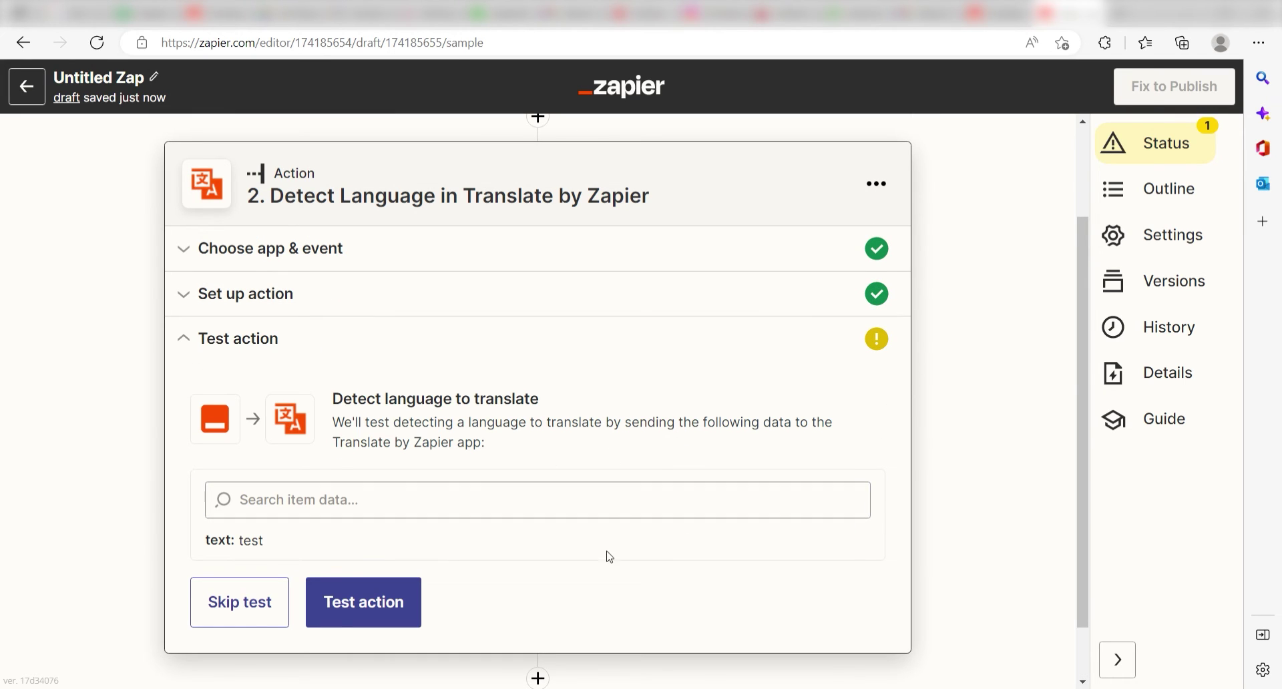
pyautogui.click(374, 610)
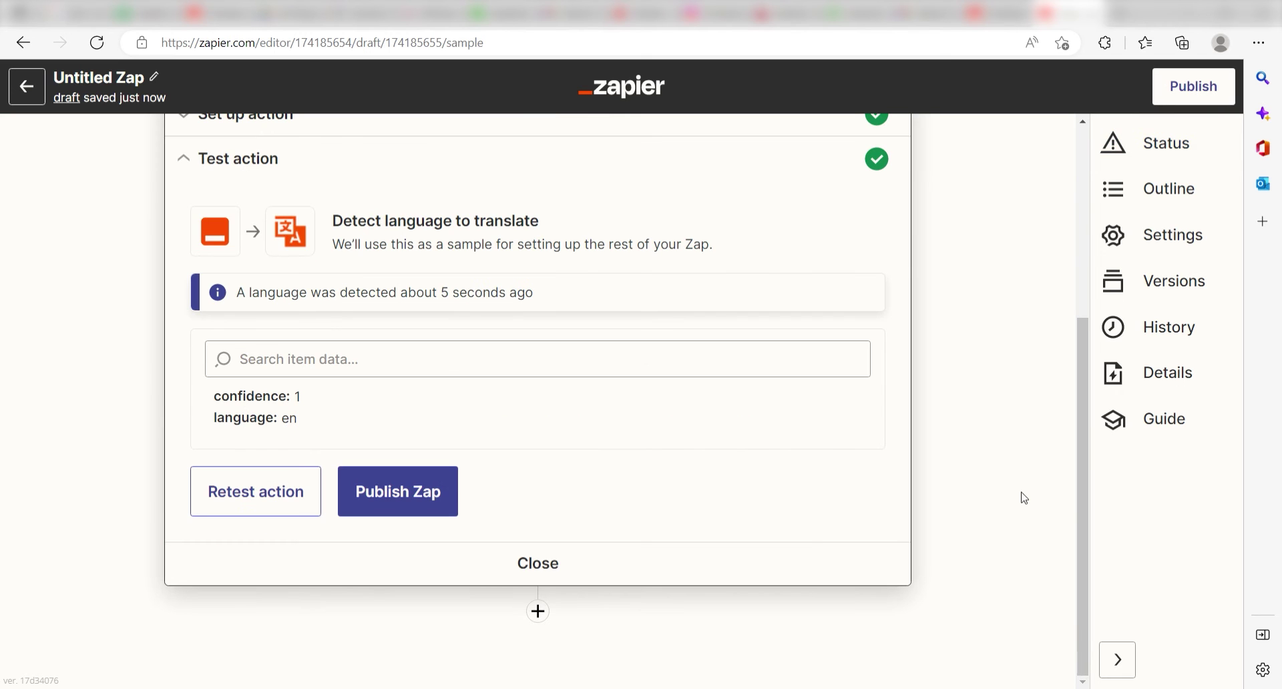
# Add a third step using Discord's Send Channel Message event
pyautogui.click(537, 611)
pyautogui.write('discord')
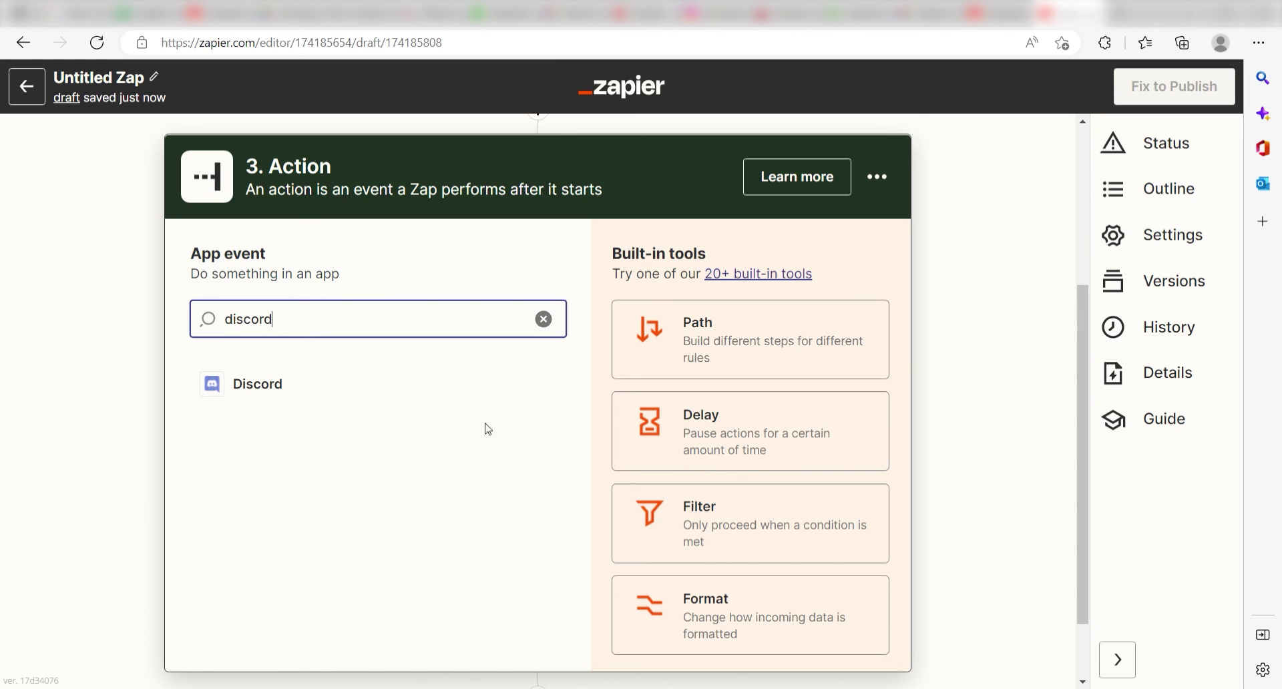
pyautogui.click(396, 401)
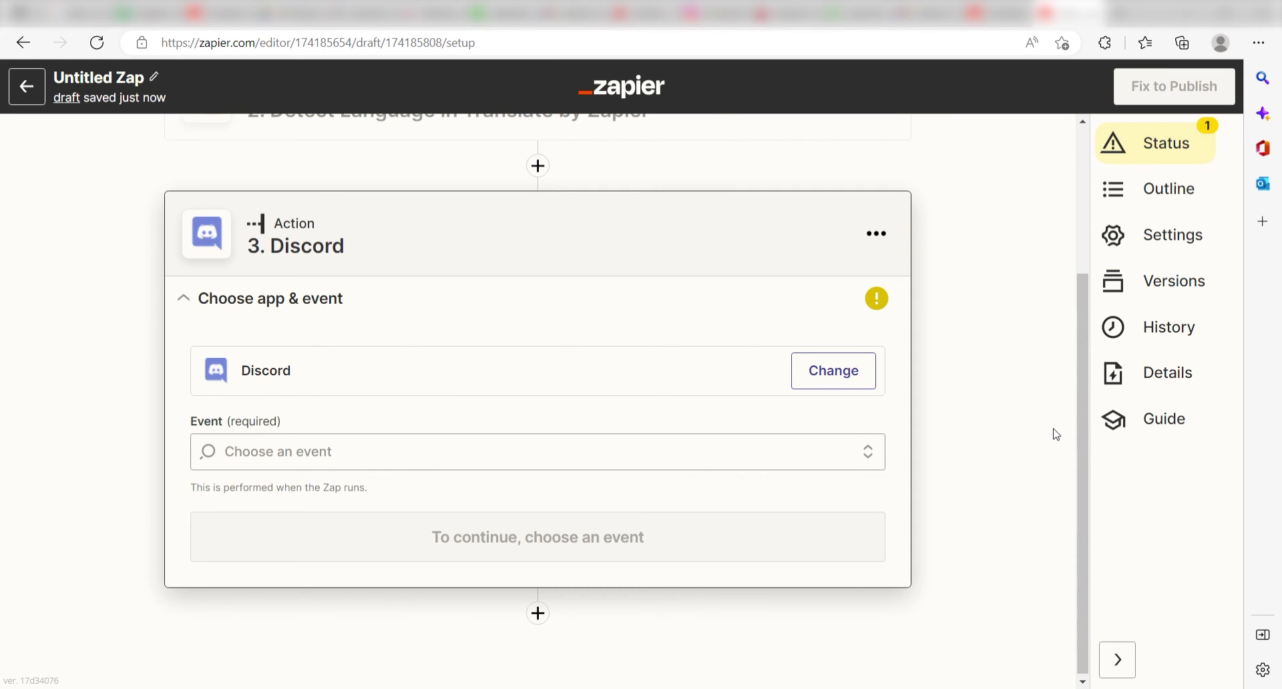
pyautogui.click(825, 454)
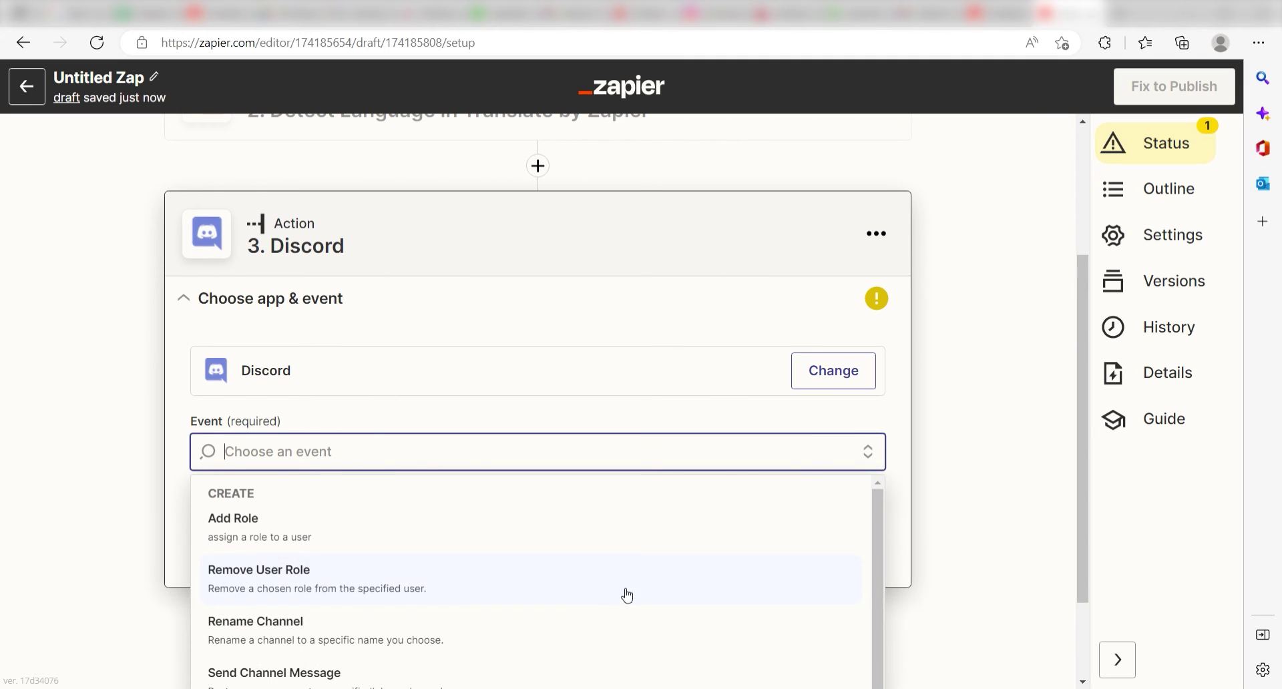
pyautogui.click(470, 671)
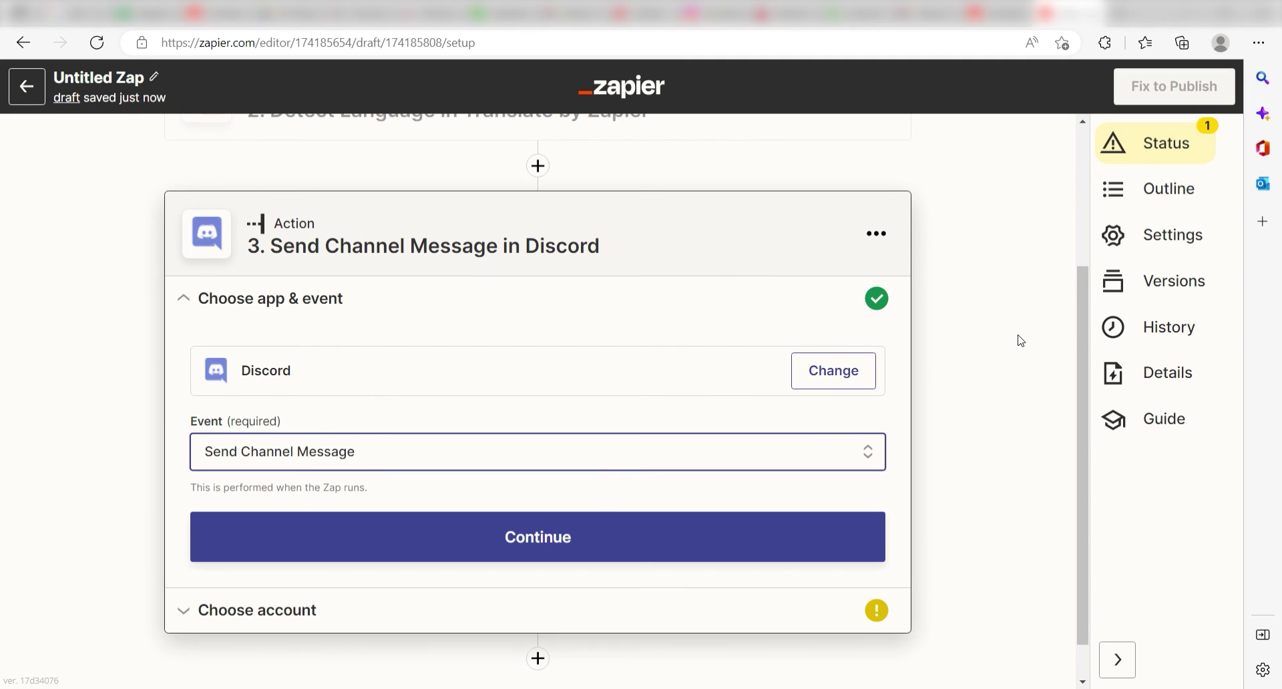
pyautogui.click(730, 527)
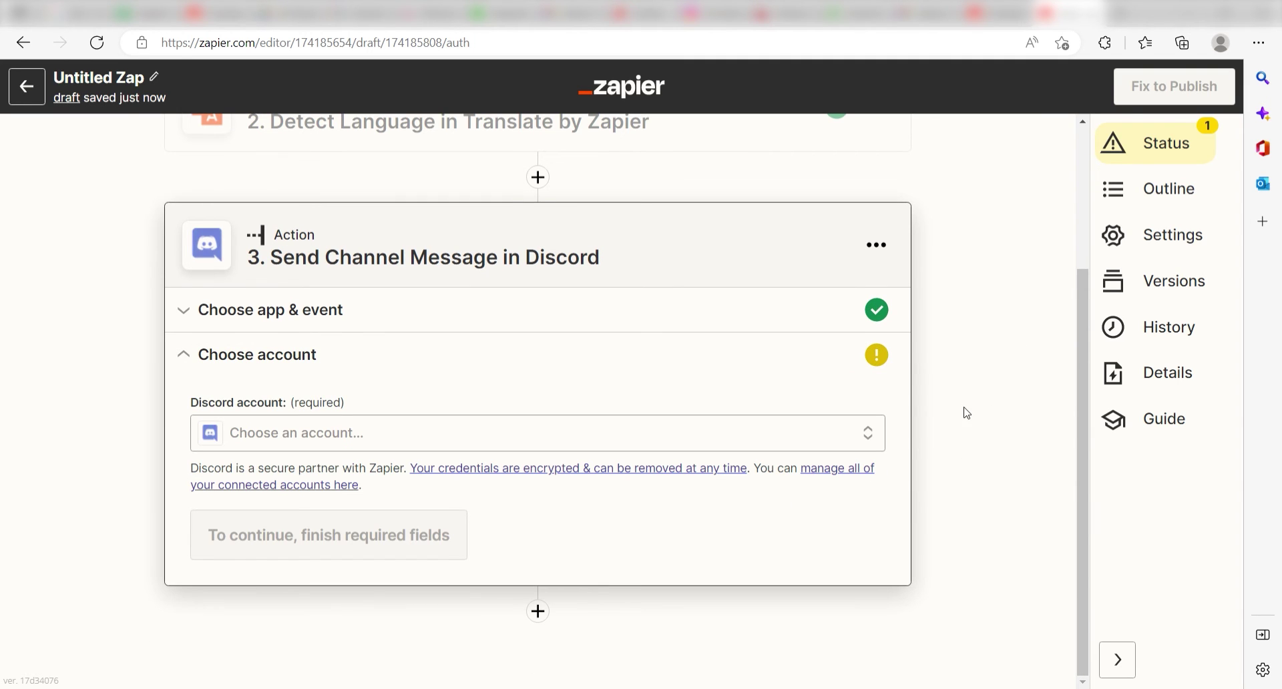
# Link the new Discord step to the existing Discord account
pyautogui.click(859, 448)
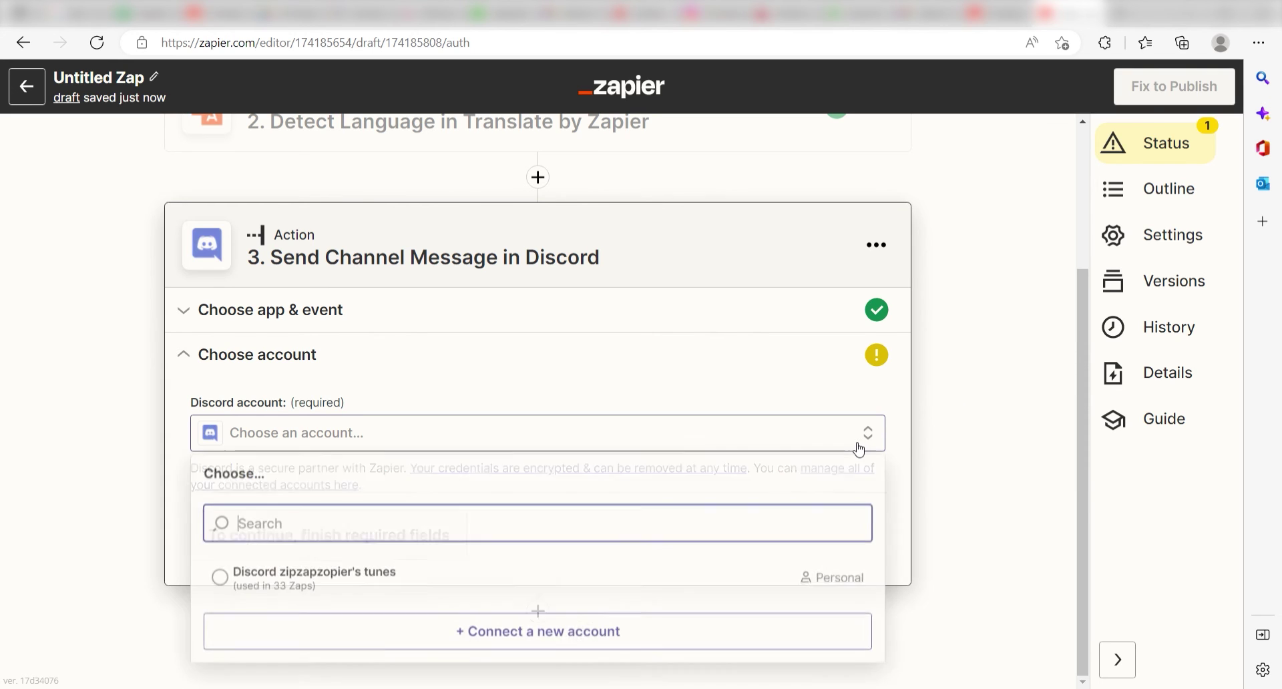
pyautogui.click(714, 581)
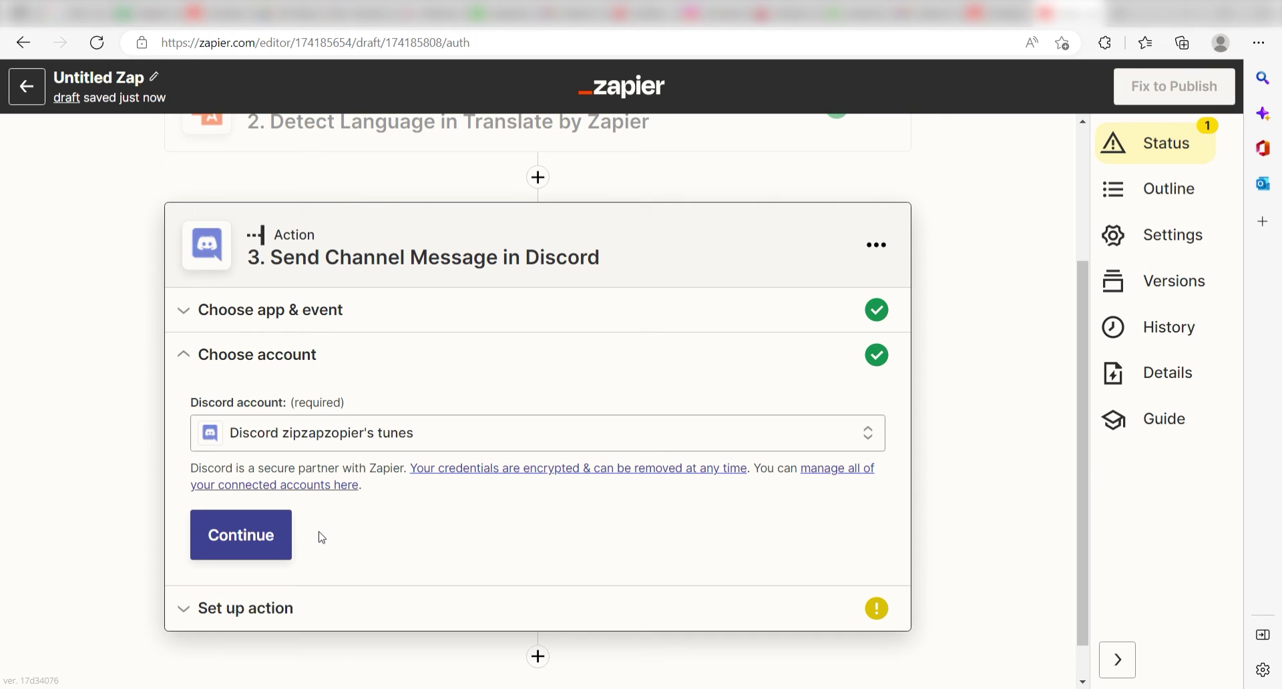
pyautogui.click(265, 552)
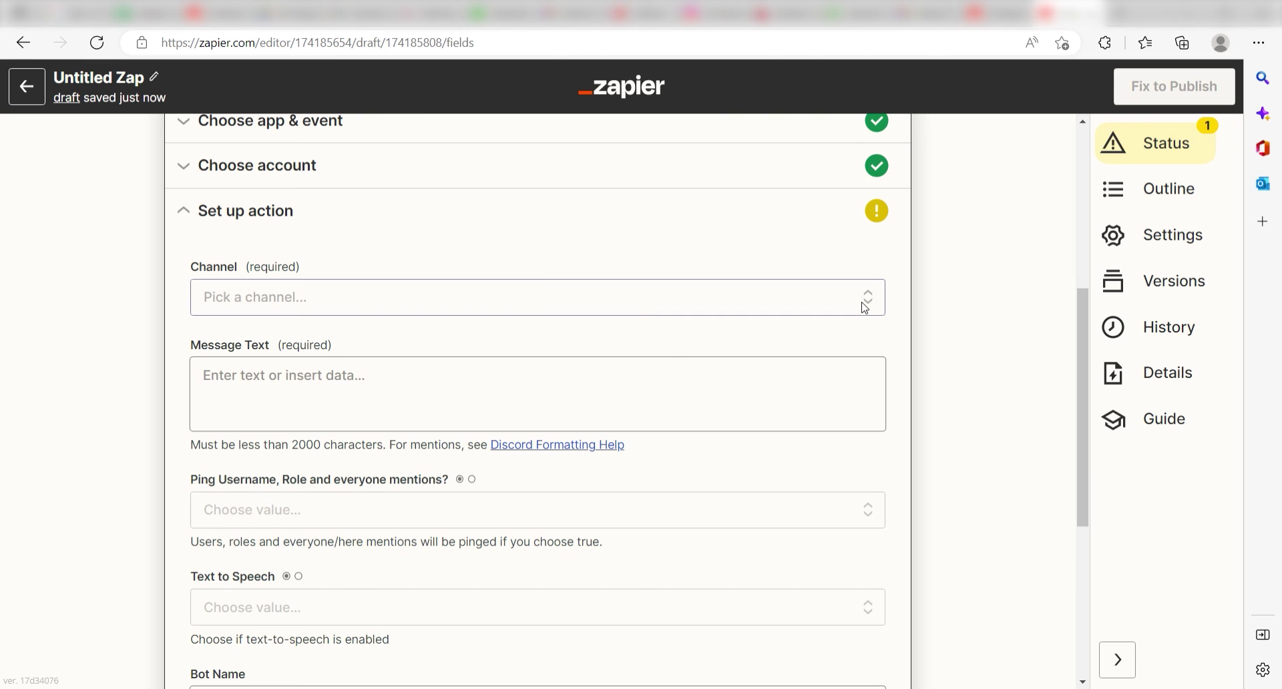
# Post to the general channel with the Detected Language as Message Text
pyautogui.click(864, 308)
pyautogui.click(634, 492)
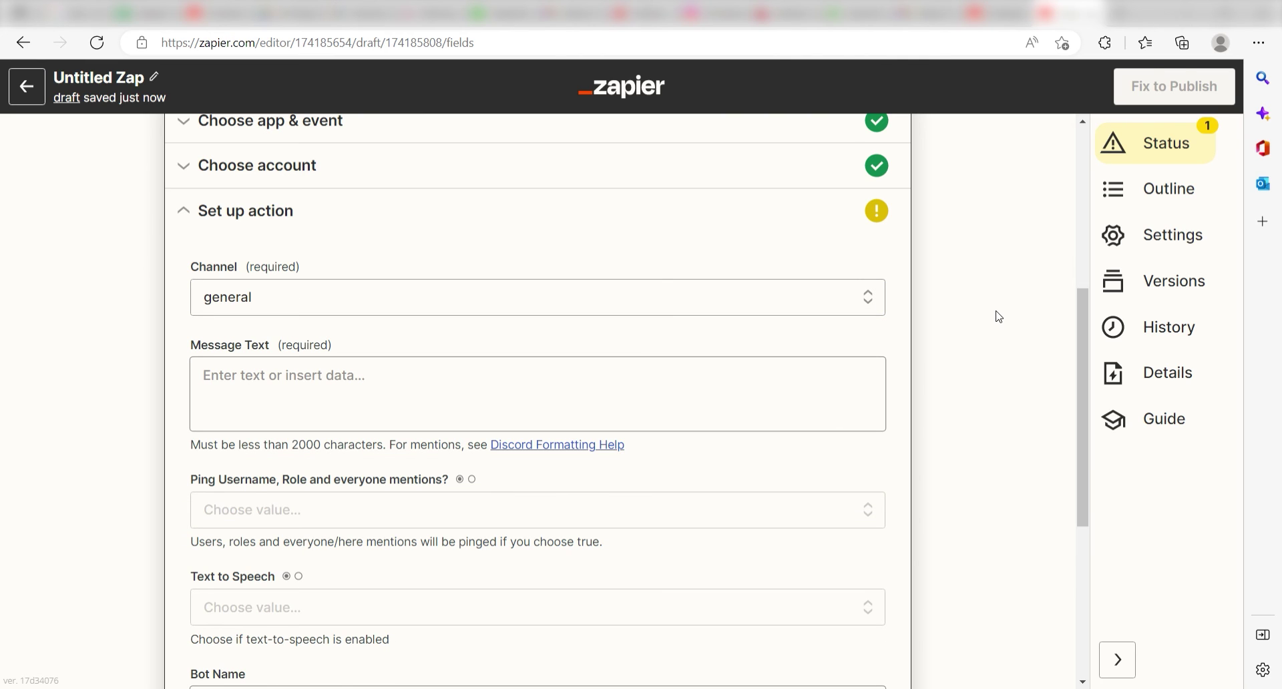
pyautogui.press('Tab')
pyautogui.click(615, 606)
pyautogui.scroll(-1, 491, 649)
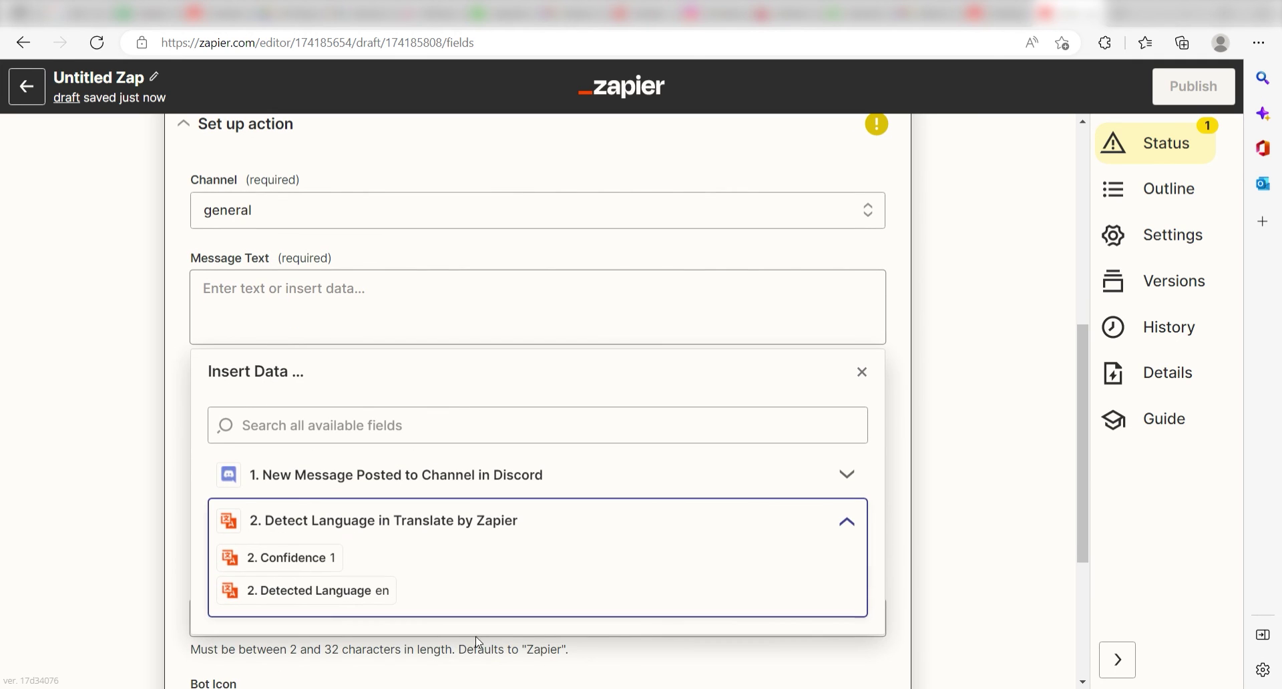
pyautogui.click(377, 601)
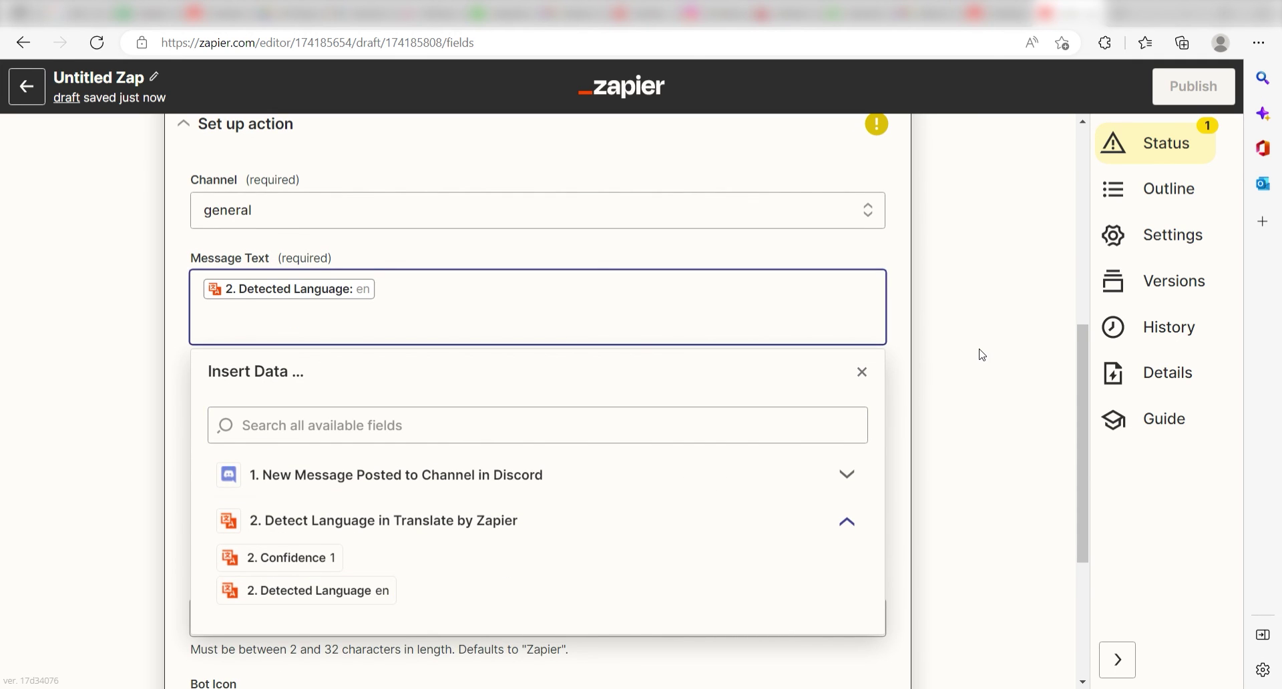
# Name the bot 'Translate Bot' and continue to the test preview
pyautogui.press('Tab')
pyautogui.press('Tab')
pyautogui.press('Tab')
pyautogui.write('Translate Bot')
pyautogui.click(1011, 356)
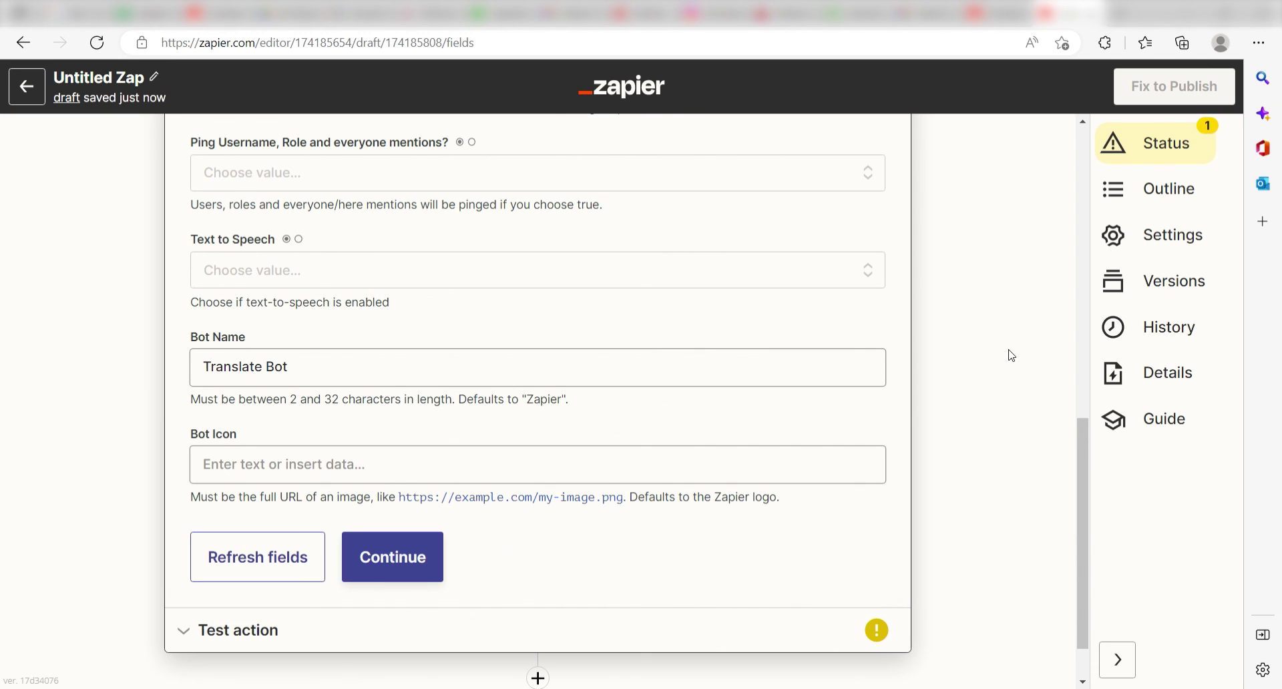
pyautogui.click(425, 557)
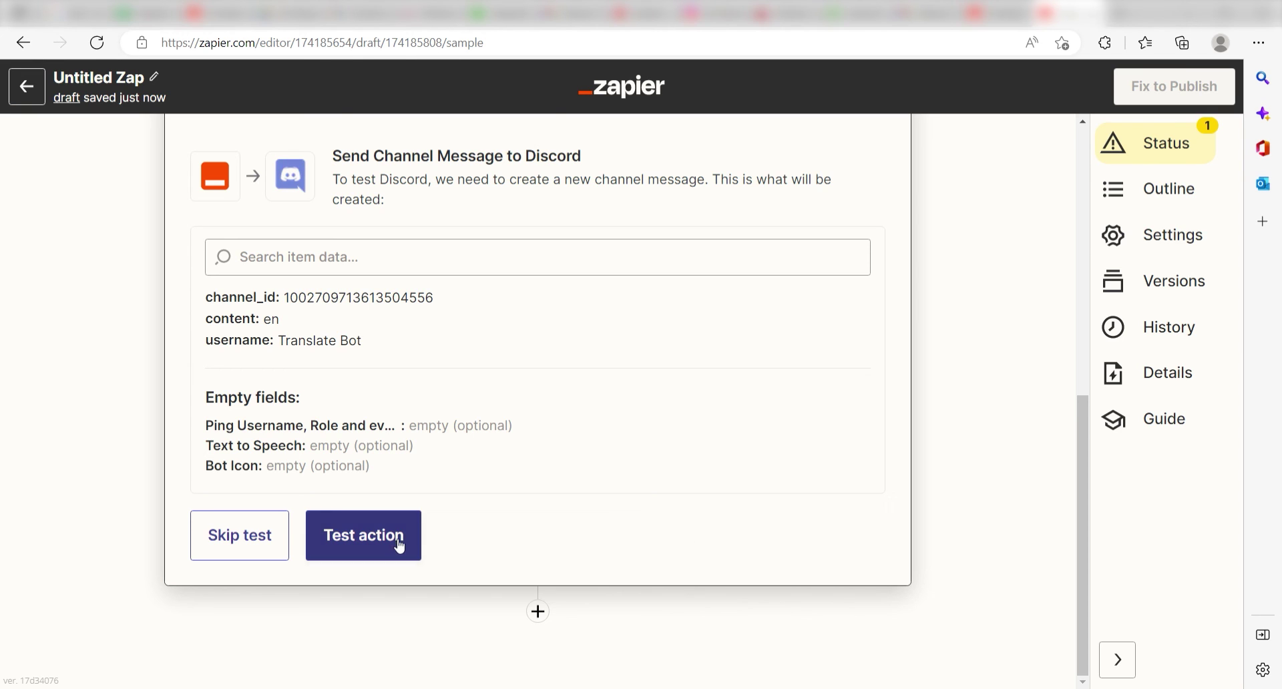
# Run the action test so Translate Bot posts 'en' to #general
pyautogui.click(398, 542)
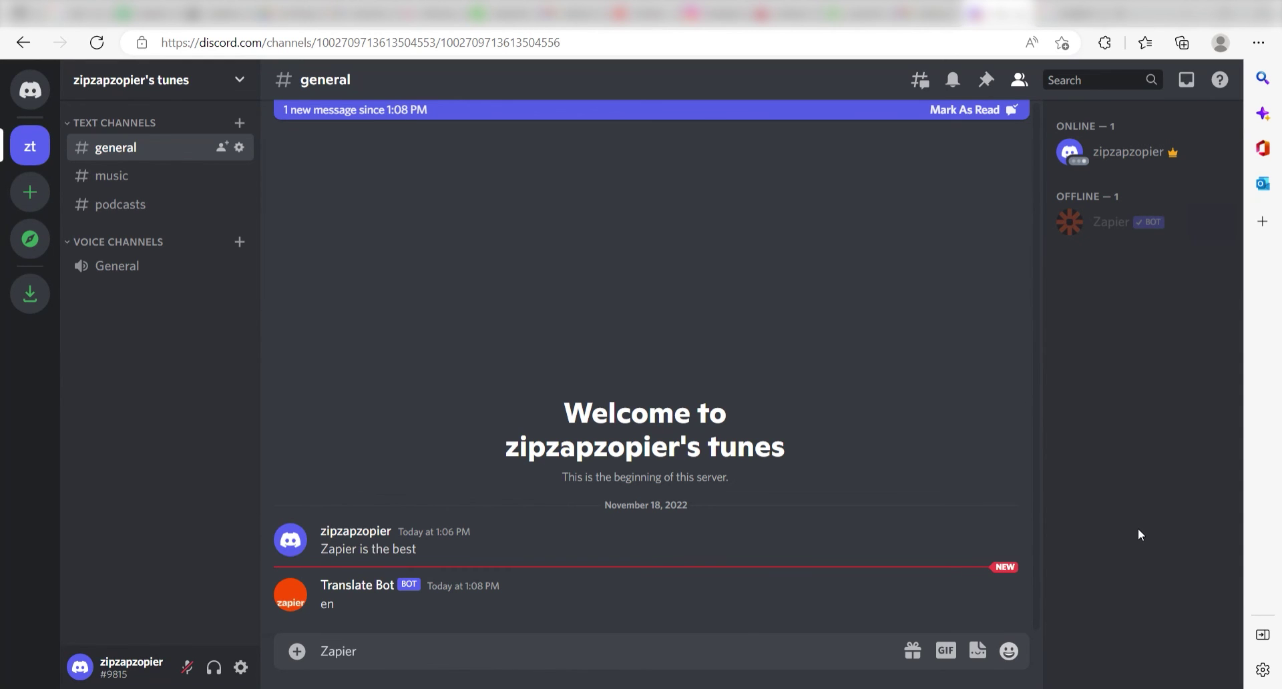